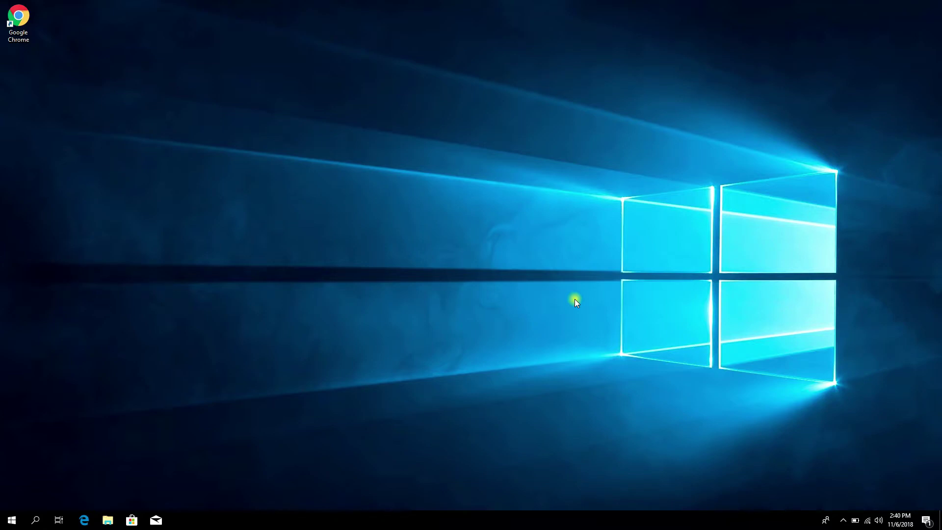
# From the desktop's Personalize menu, go to Themes and bring up Desktop Icon Settings
pyautogui.rightClick(497, 206)
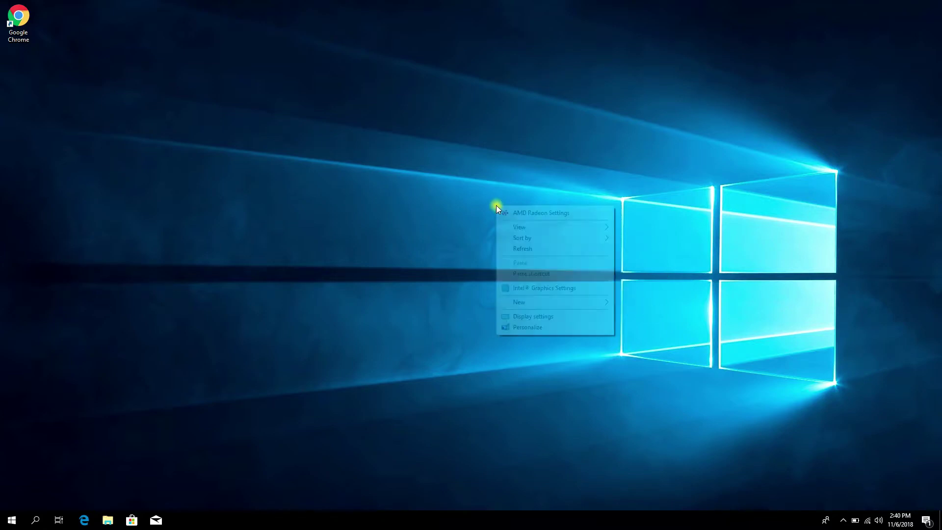
pyautogui.click(525, 328)
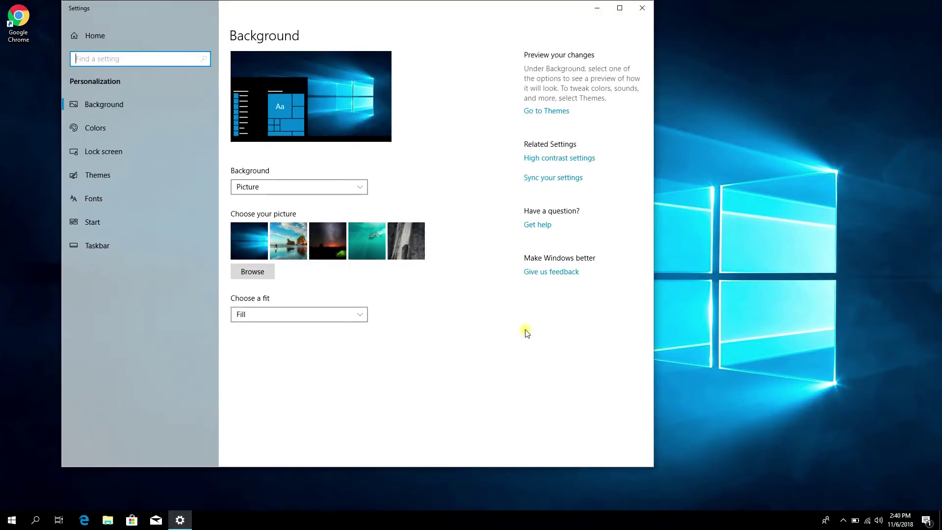
pyautogui.click(119, 172)
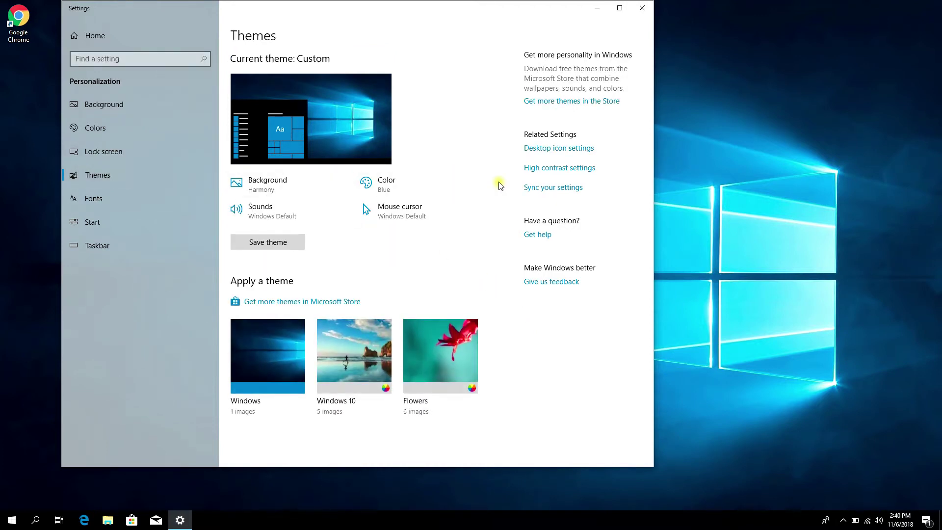
pyautogui.click(545, 155)
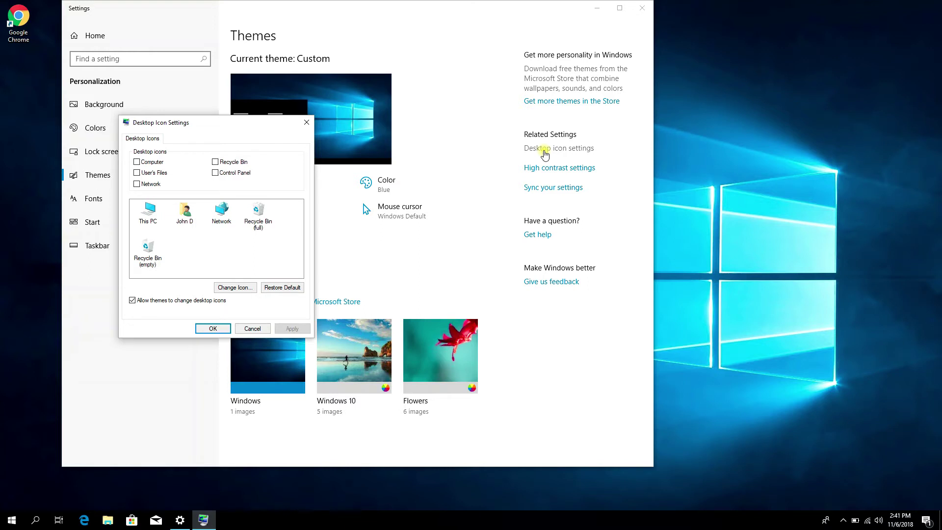
# Enable the Computer, User's Files, Network, Recycle Bin and Control Panel icons and apply
pyautogui.click(138, 162)
pyautogui.click(137, 184)
pyautogui.click(216, 162)
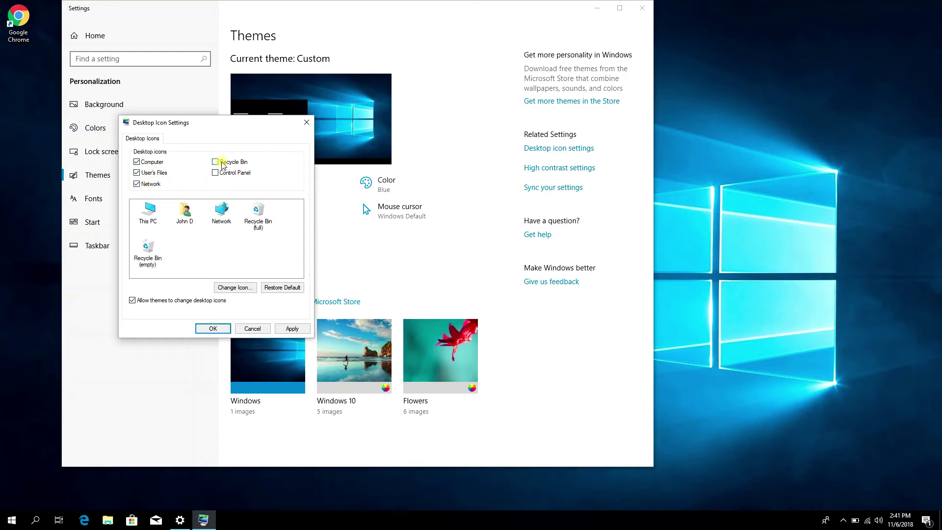
pyautogui.click(293, 329)
pyautogui.click(213, 328)
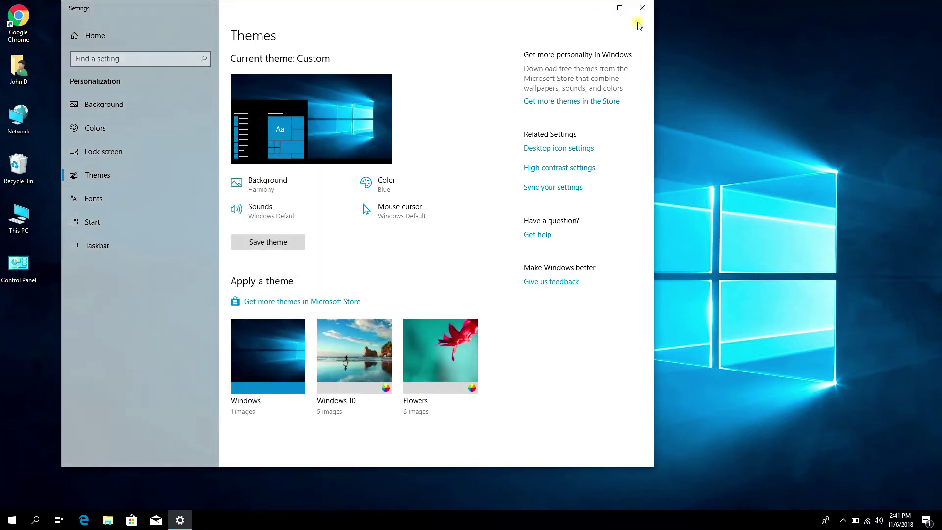
# Close Settings, then box-select and deselect the new desktop icons
pyautogui.click(642, 7)
pyautogui.moveTo(118, 56); pyautogui.dragTo(4, 279)
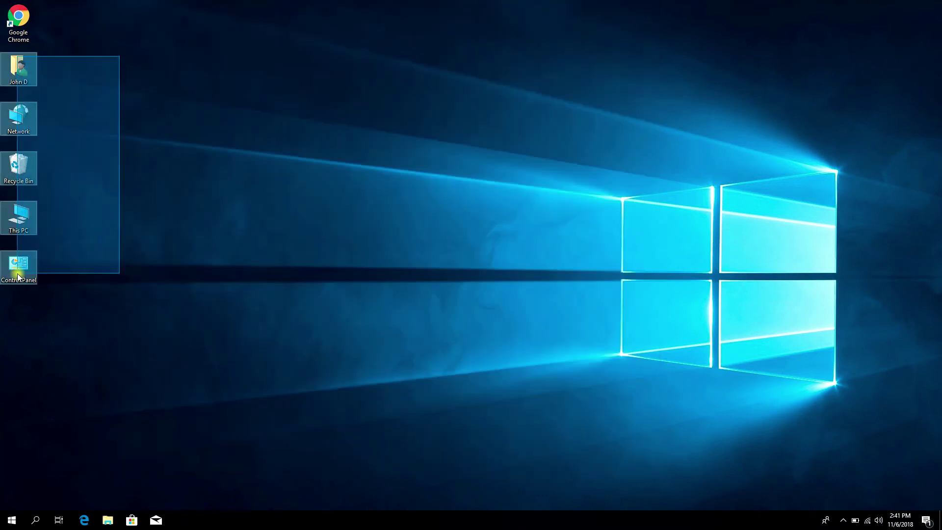
pyautogui.click(281, 279)
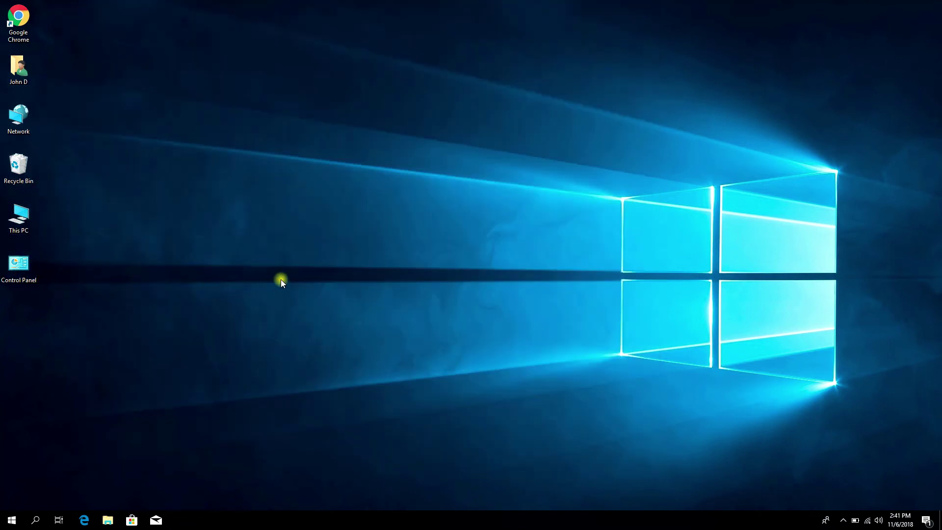